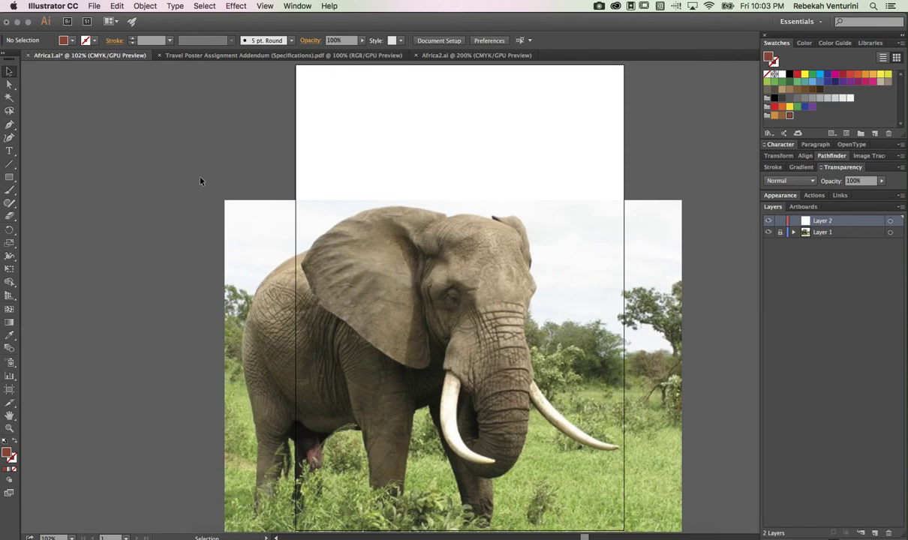
# Switch to the Pen tool and zoom to 150% on the elephant's head.
pyautogui.click(9, 125)
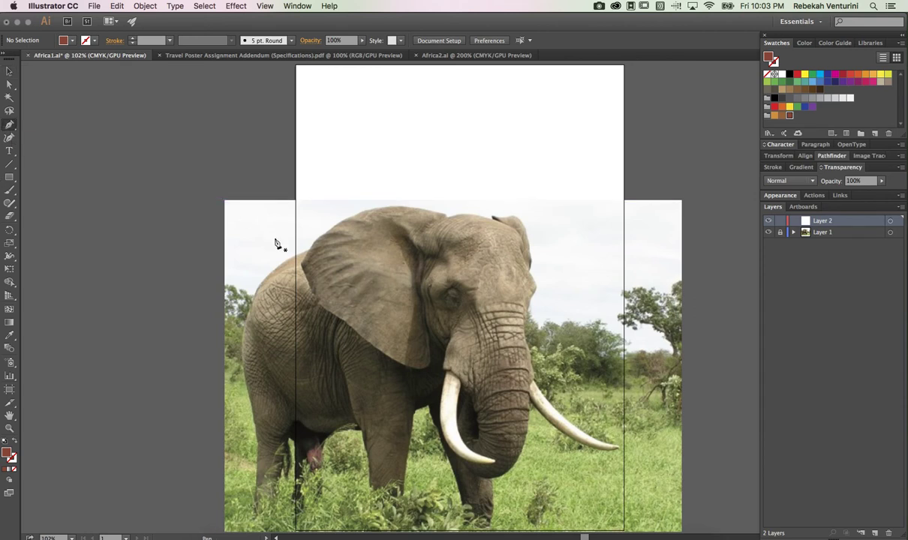
pyautogui.press('super+equal')
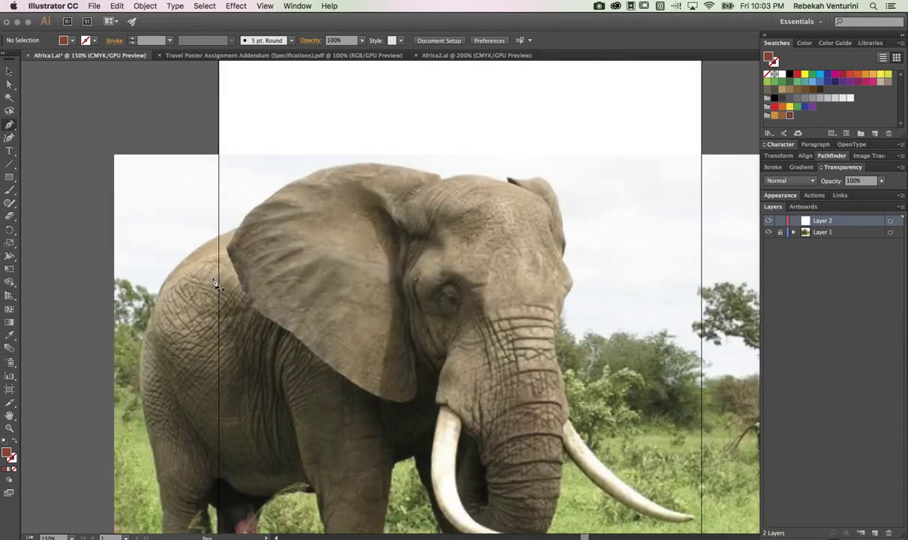
pyautogui.scroll(-2, 193, 268)
pyautogui.hscroll(-1, 193, 268)
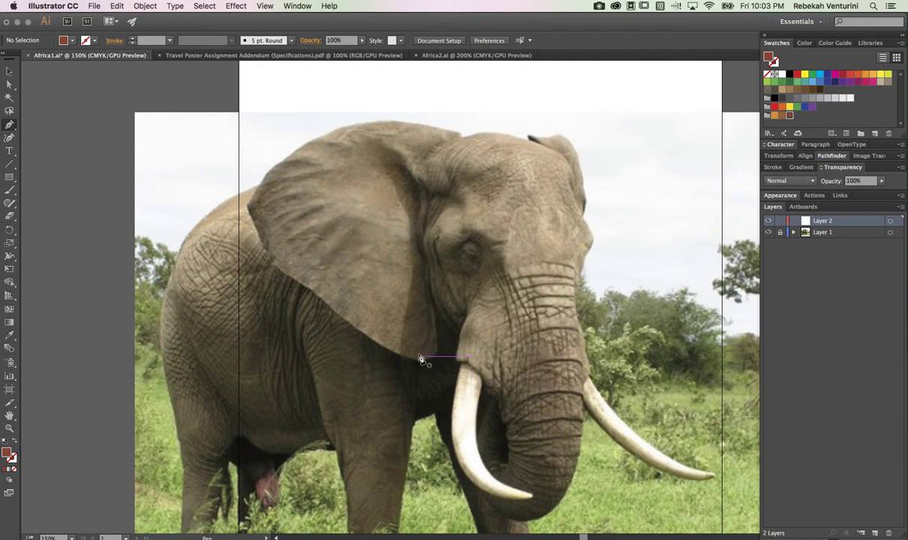
# Start a path at the ear's left edge, zoom to 200%, add curved anchors upward, and set Fill to None.
pyautogui.click(249, 208)
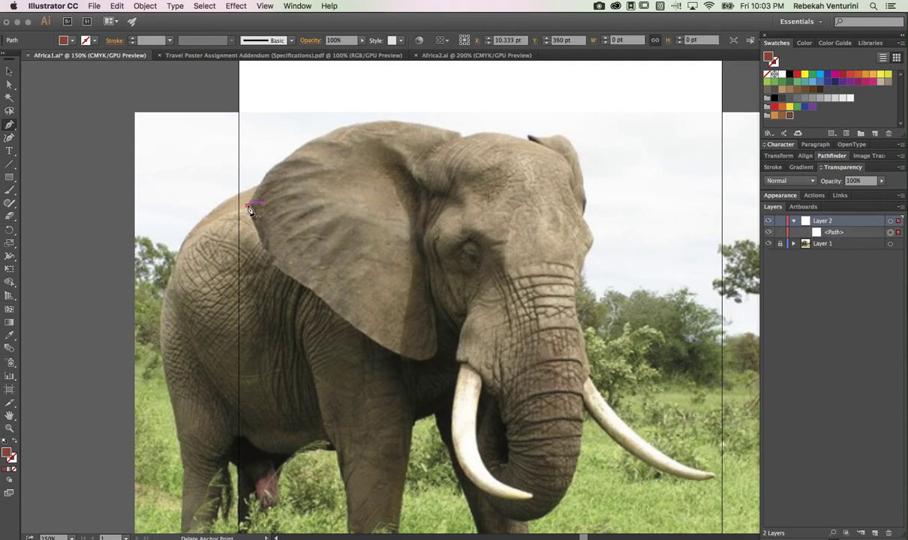
pyautogui.press('super+equal')
pyautogui.scroll(2, 249, 210)
pyautogui.scroll(2, 250, 210)
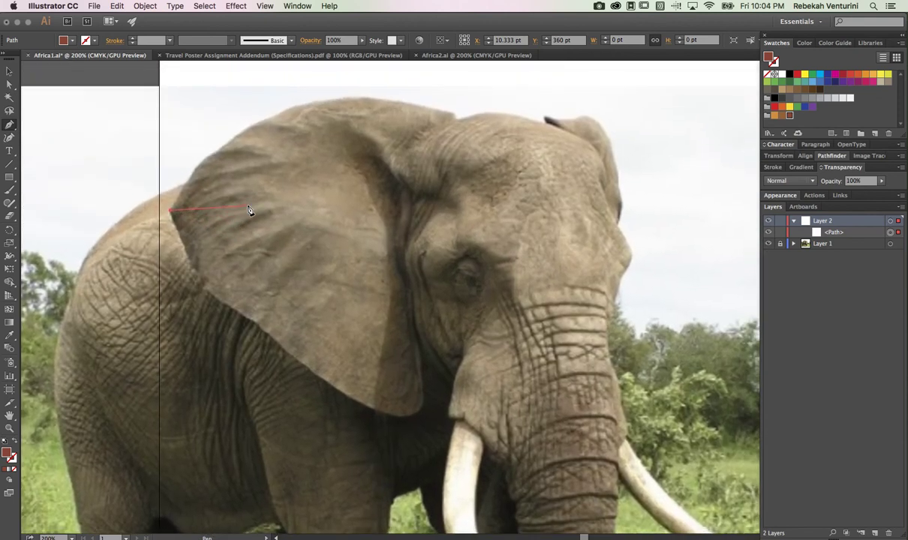
pyautogui.click(194, 173)
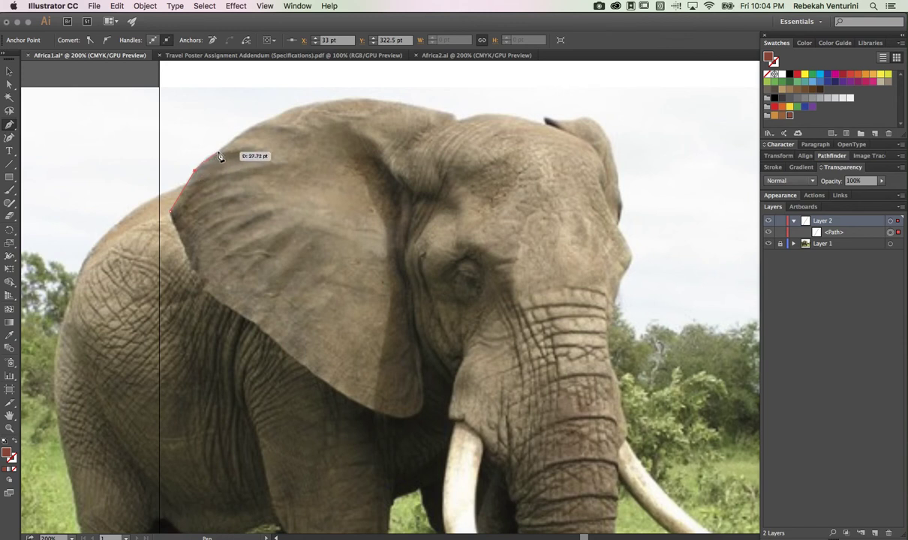
pyautogui.moveTo(217, 153); pyautogui.dragTo(226, 153)
pyautogui.moveTo(236, 143); pyautogui.dragTo(235, 146)
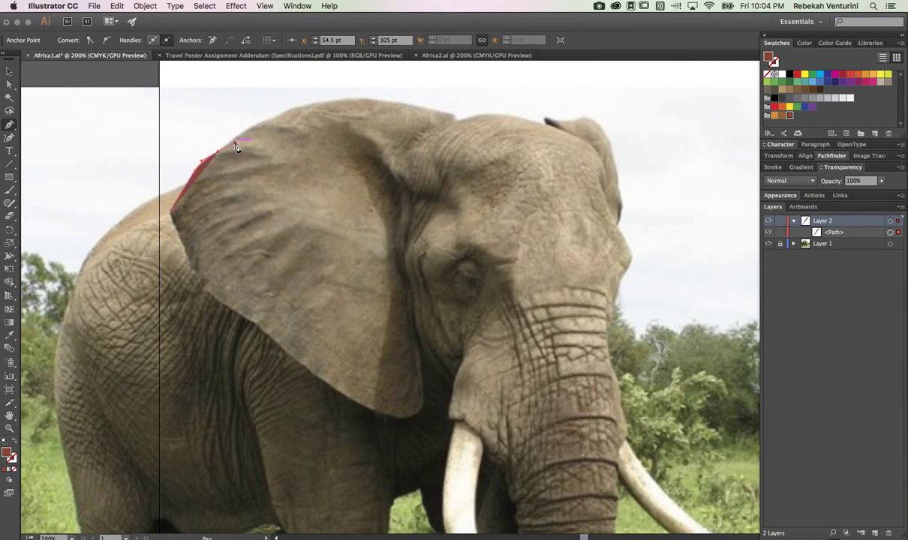
pyautogui.click(17, 443)
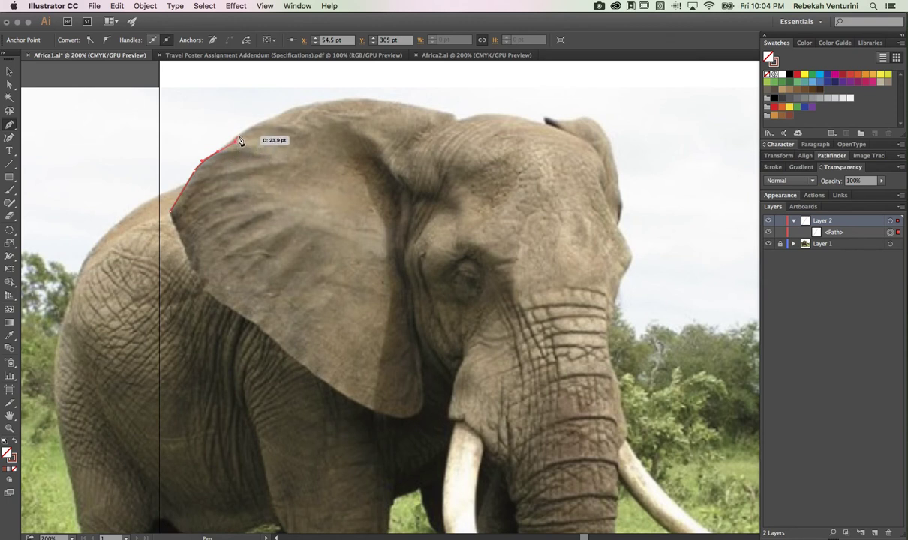
# Add curved anchors over the top of the ear, breaking the direction handle at its peak.
pyautogui.moveTo(239, 135); pyautogui.dragTo(248, 132)
pyautogui.moveTo(251, 132); pyautogui.dragTo(280, 118)
pyautogui.moveTo(286, 120)
pyautogui.mouseDown()
pyautogui.moveTo(293, 113)
pyautogui.moveTo(294, 124)
pyautogui.moveTo(286, 120)
pyautogui.mouseUp()
pyautogui.press('alt')
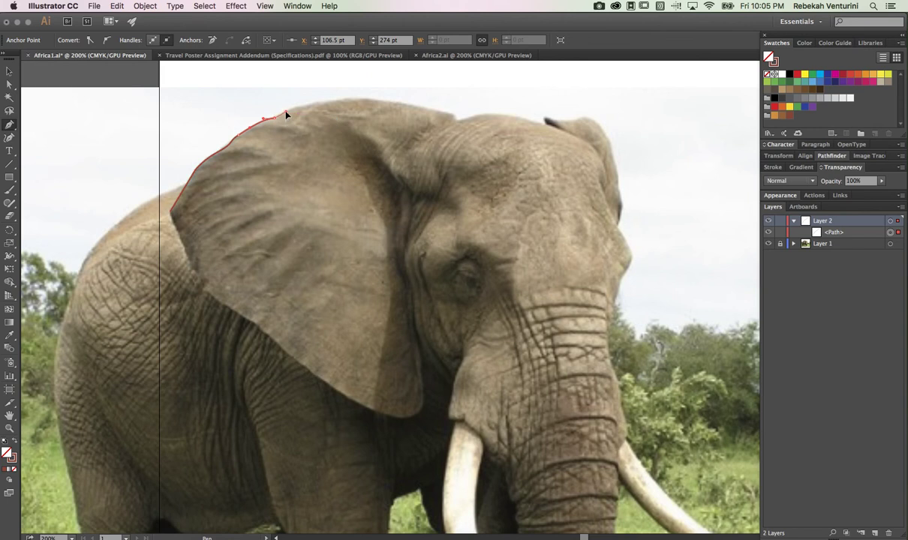
pyautogui.moveTo(286, 114); pyautogui.dragTo(307, 110)
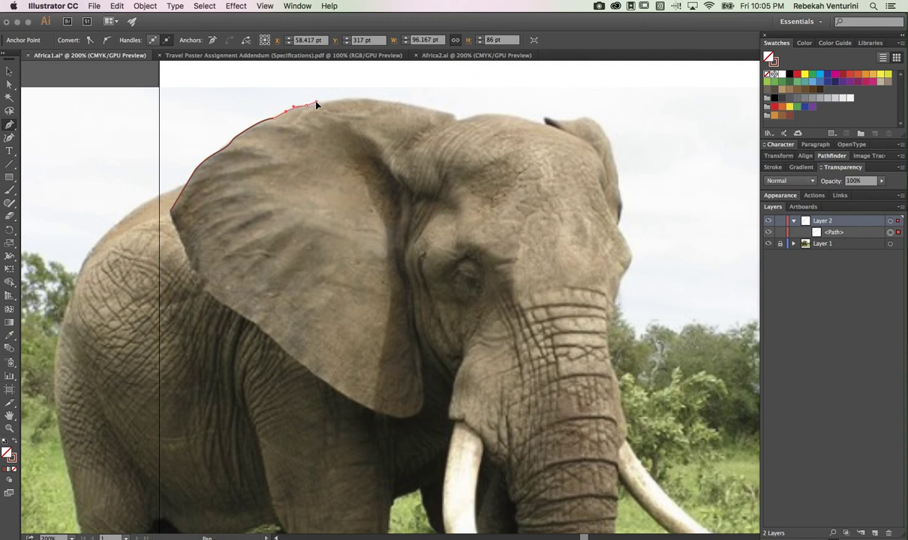
pyautogui.click(328, 103)
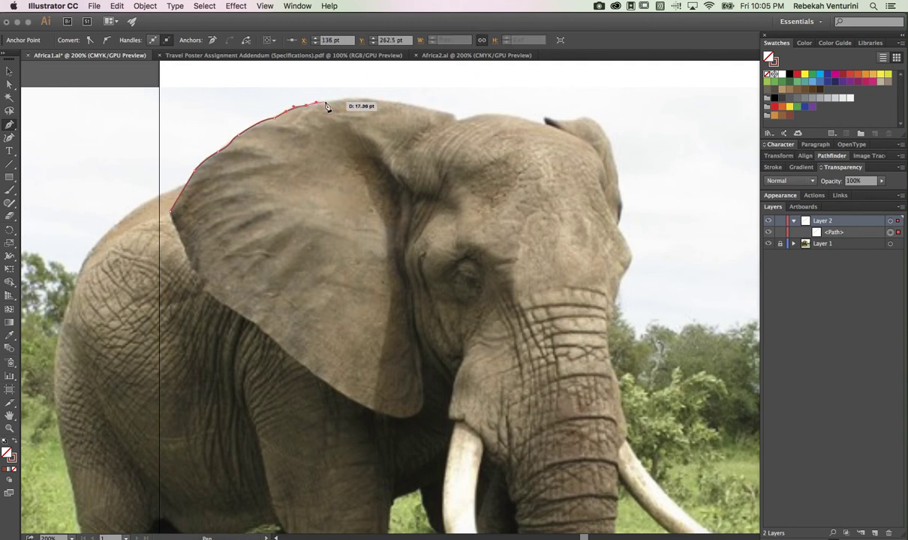
pyautogui.moveTo(331, 103); pyautogui.dragTo(355, 102)
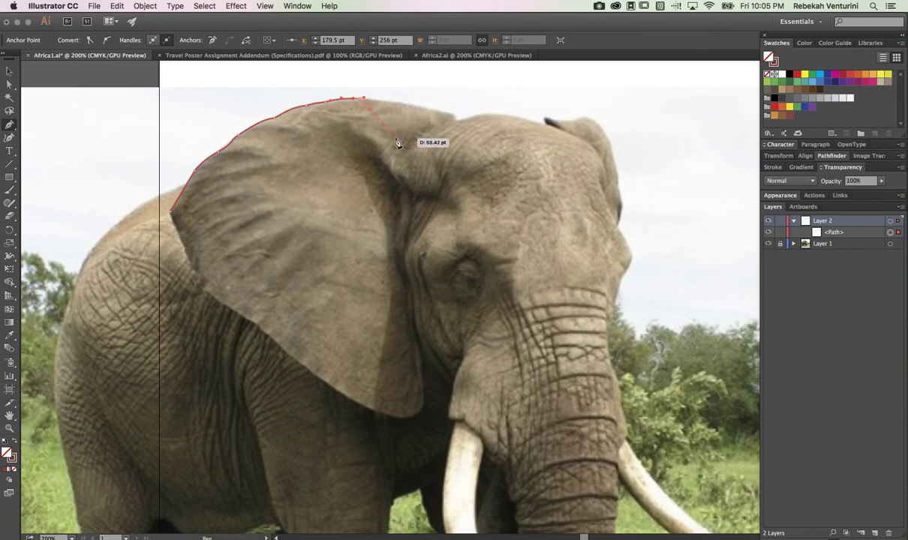
# Continue the path along the head's top to the far ear's dark tip, undoing one misplaced anchor.
pyautogui.moveTo(407, 102); pyautogui.dragTo(425, 112)
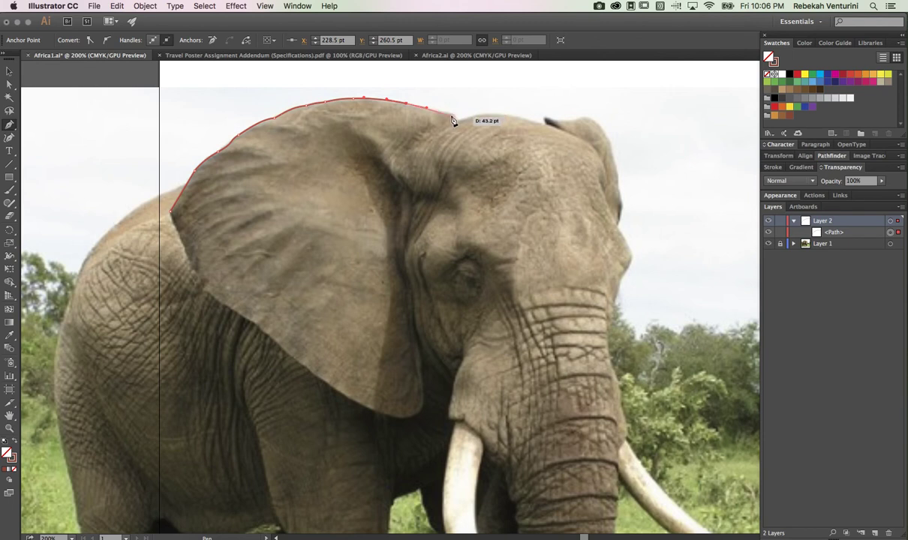
pyautogui.press('super+z')
pyautogui.click(453, 113)
pyautogui.moveTo(461, 126)
pyautogui.mouseDown()
pyautogui.moveTo(486, 107)
pyautogui.moveTo(470, 127)
pyautogui.moveTo(461, 129)
pyautogui.moveTo(465, 114)
pyautogui.moveTo(463, 126)
pyautogui.moveTo(455, 120)
pyautogui.mouseUp()
pyautogui.click(466, 117)
pyautogui.moveTo(472, 118); pyautogui.dragTo(546, 129)
pyautogui.click(548, 127)
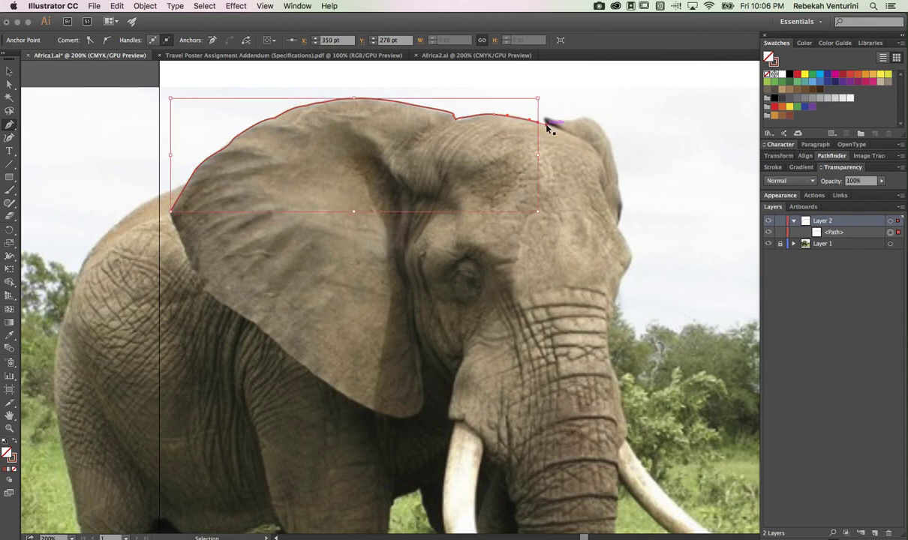
# At 300% zoom, add curved anchors around the far ear and down the face edge to the trunk.
pyautogui.press('super+equal')
pyautogui.scroll(3, 548, 129)
pyautogui.scroll(2, 548, 130)
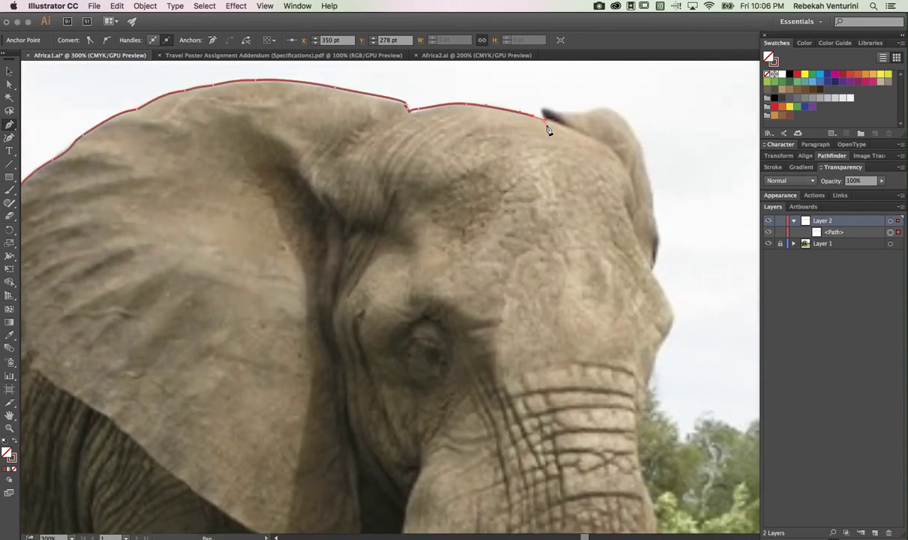
pyautogui.moveTo(548, 129); pyautogui.dragTo(538, 113)
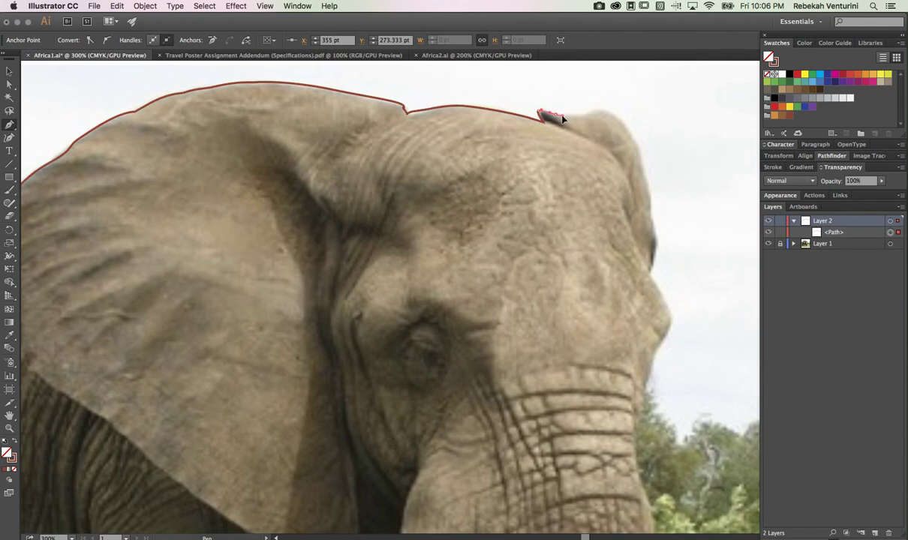
pyautogui.moveTo(587, 116); pyautogui.dragTo(592, 118)
pyautogui.moveTo(592, 118); pyautogui.dragTo(604, 114)
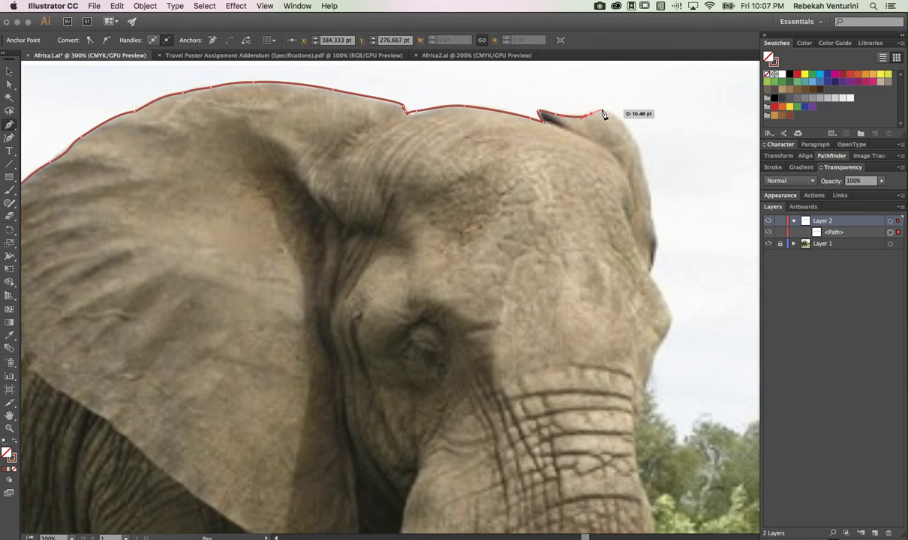
pyautogui.moveTo(604, 114); pyautogui.dragTo(665, 299)
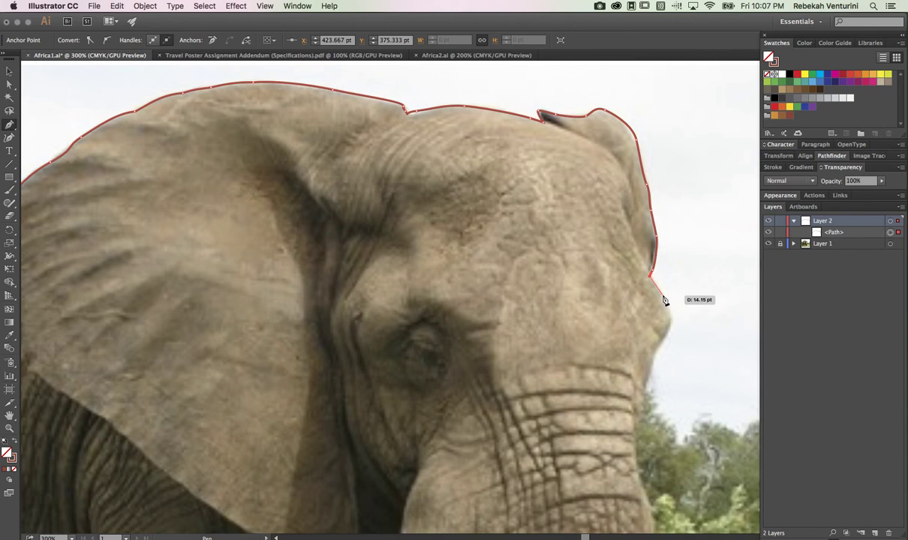
pyautogui.moveTo(664, 300); pyautogui.dragTo(671, 324)
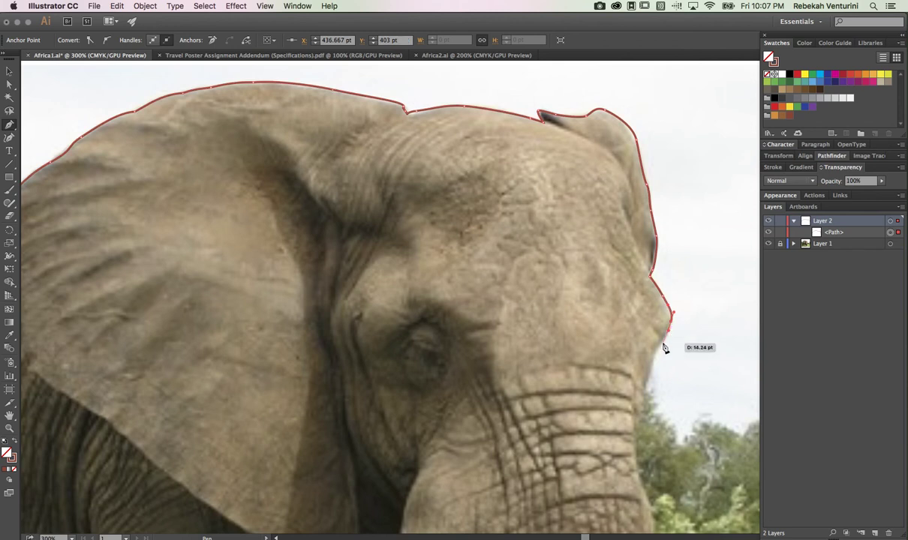
pyautogui.moveTo(658, 353); pyautogui.dragTo(636, 439)
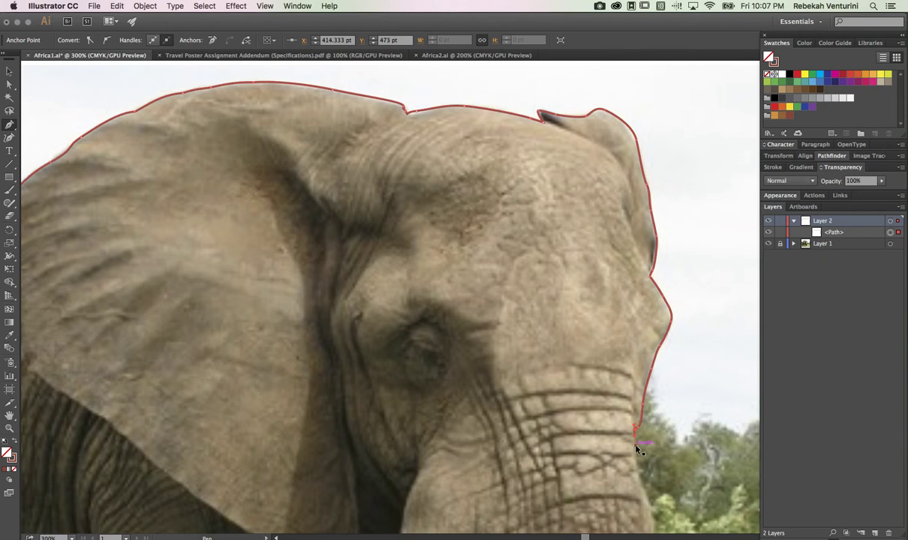
# At 200% zoom, add six anchors down the trunk edge past the tusk, then switch to Africa2.ai.
pyautogui.press('super+minus')
pyautogui.scroll(-3, 601, 439)
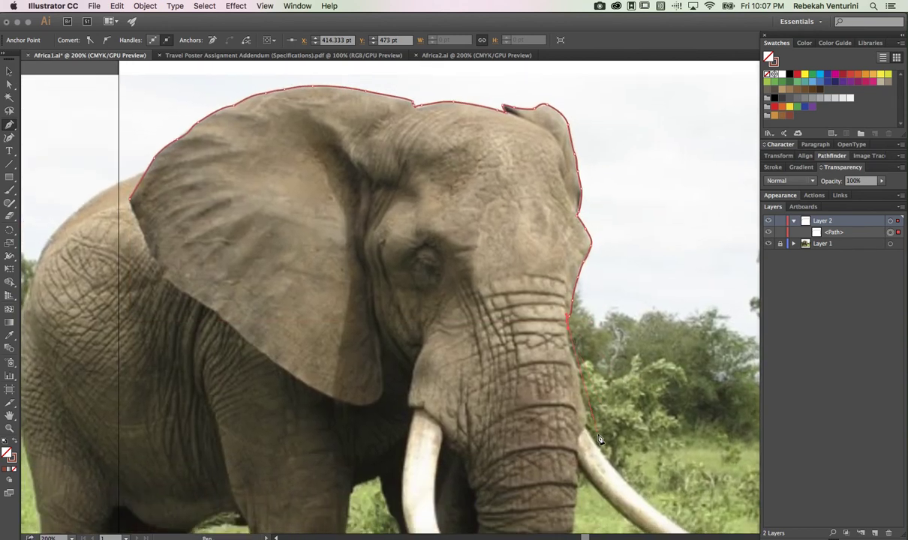
pyautogui.scroll(-2, 601, 440)
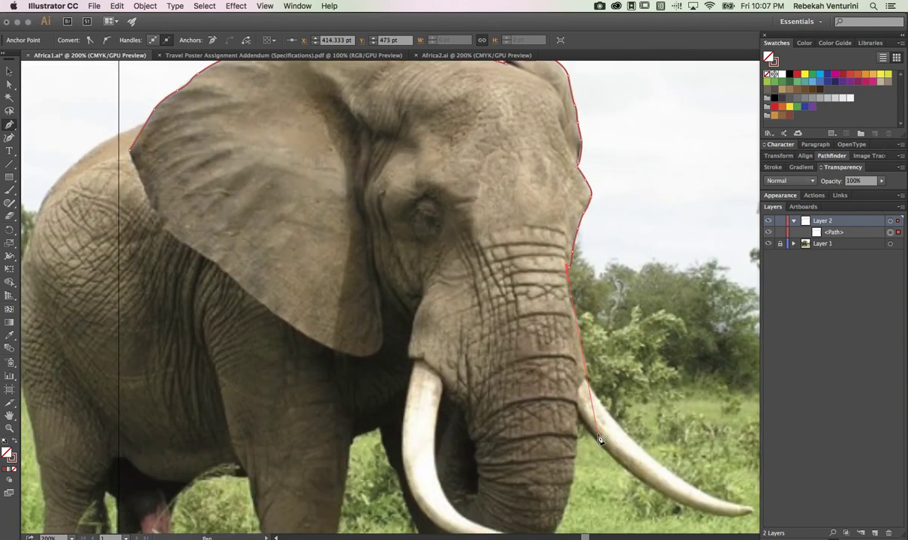
pyautogui.click(582, 336)
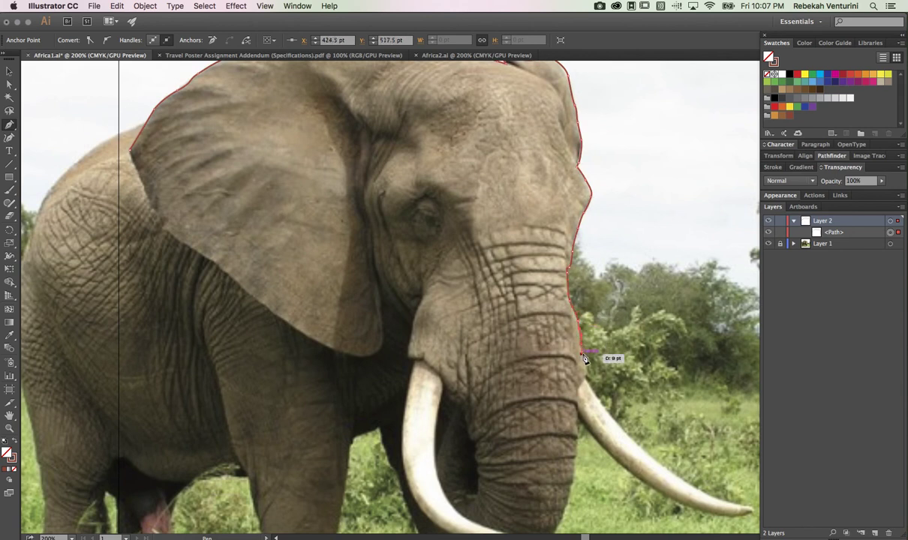
pyautogui.click(586, 370)
pyautogui.click(583, 389)
pyautogui.click(579, 396)
pyautogui.click(580, 408)
pyautogui.click(579, 441)
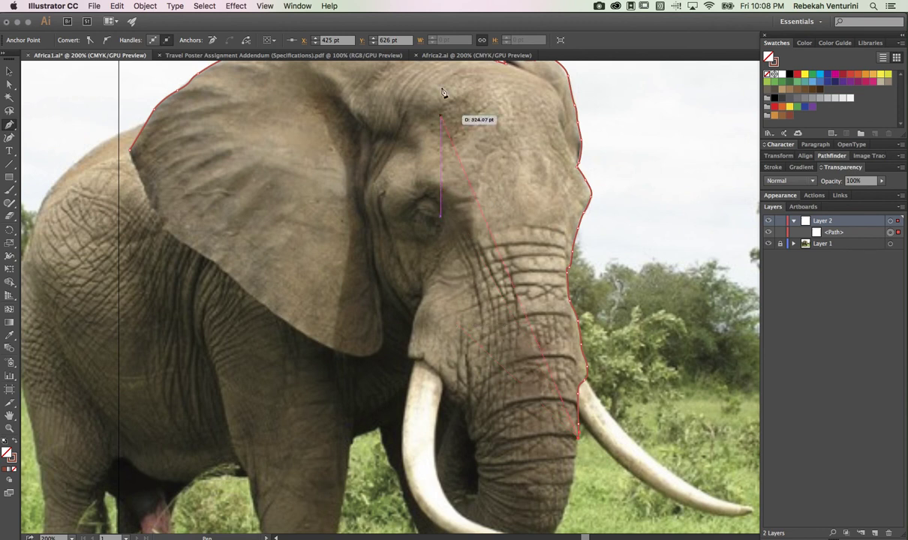
pyautogui.click(446, 55)
pyautogui.scroll(-5, 669, 278)
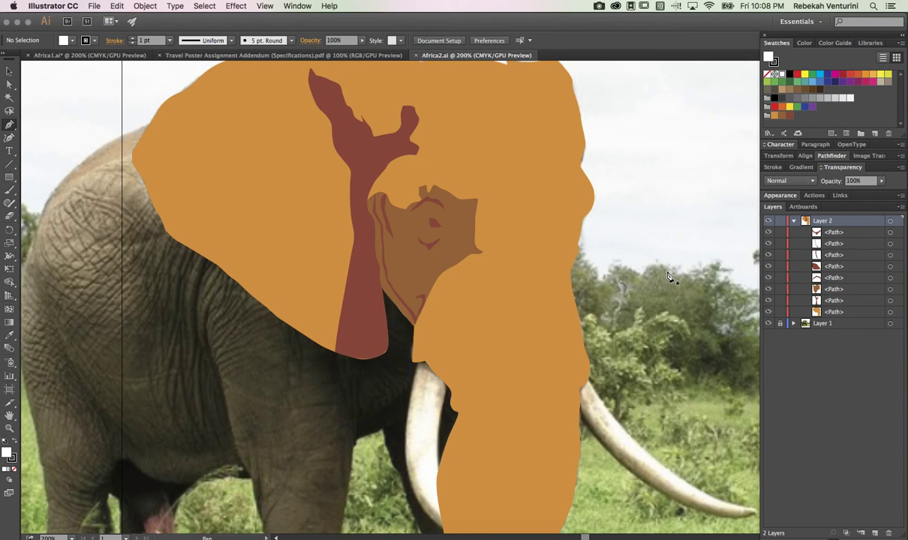
# Display the Travel Poster Assignment Addendum (Specifications).pdf with its color scheme options.
pyautogui.click(257, 54)
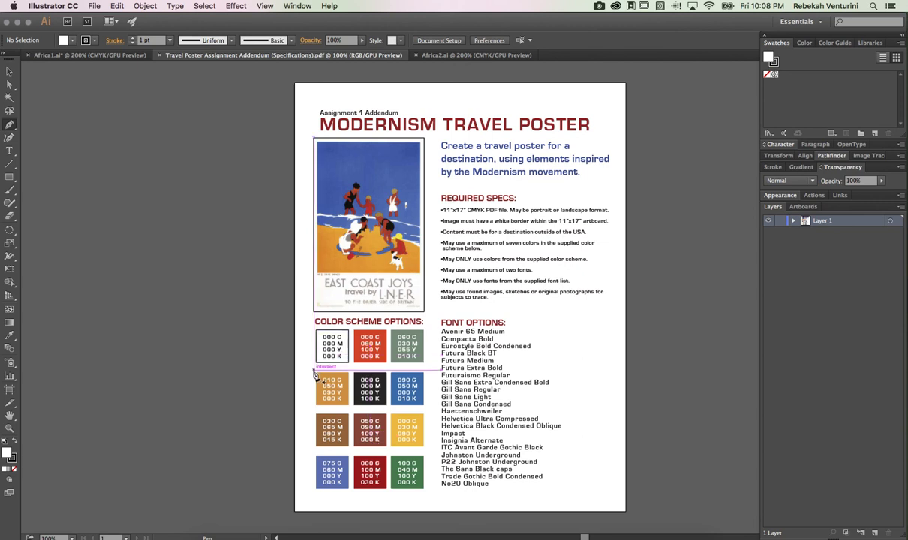
# Return to Africa2.ai and open the TravelPoster color group in Edit Colors.
pyautogui.click(441, 56)
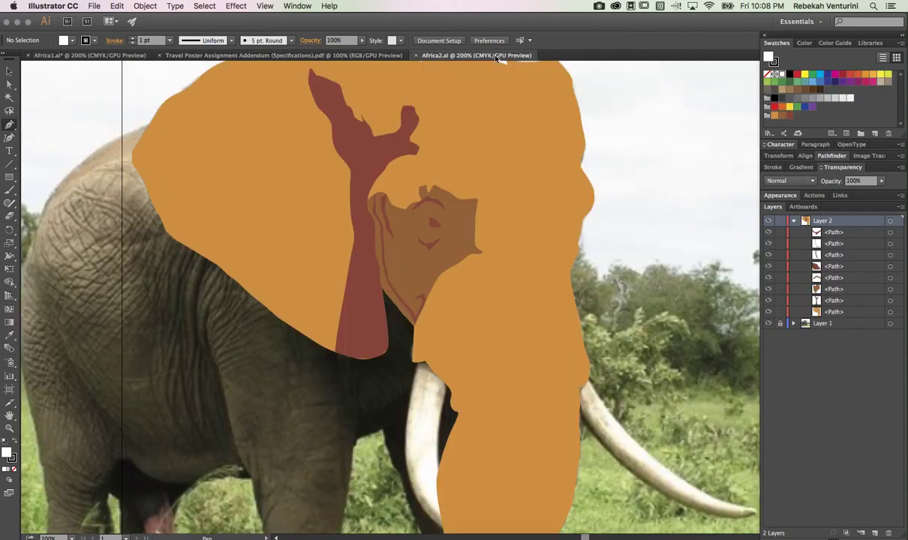
pyautogui.doubleClick(770, 117)
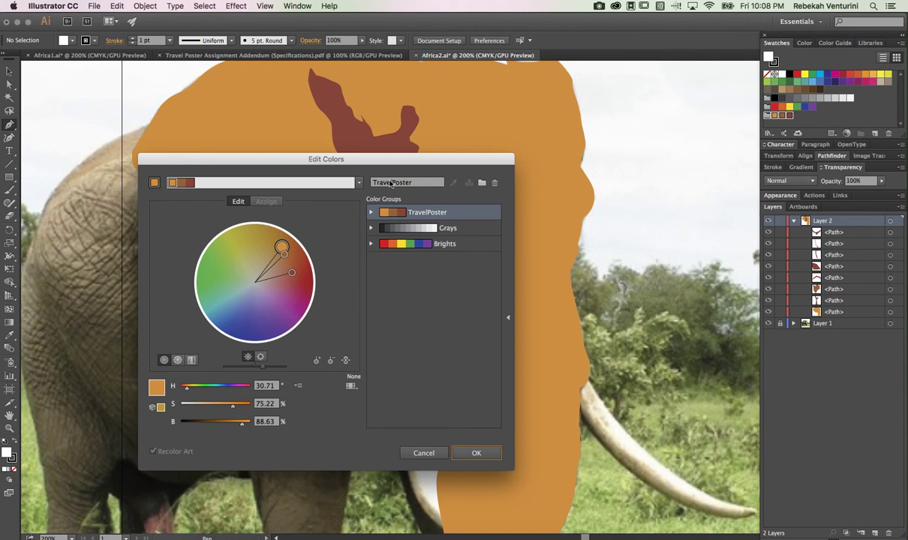
# Cancel Edit Colors and the New Color Group dialog, then bring up the Color panel.
pyautogui.click(420, 453)
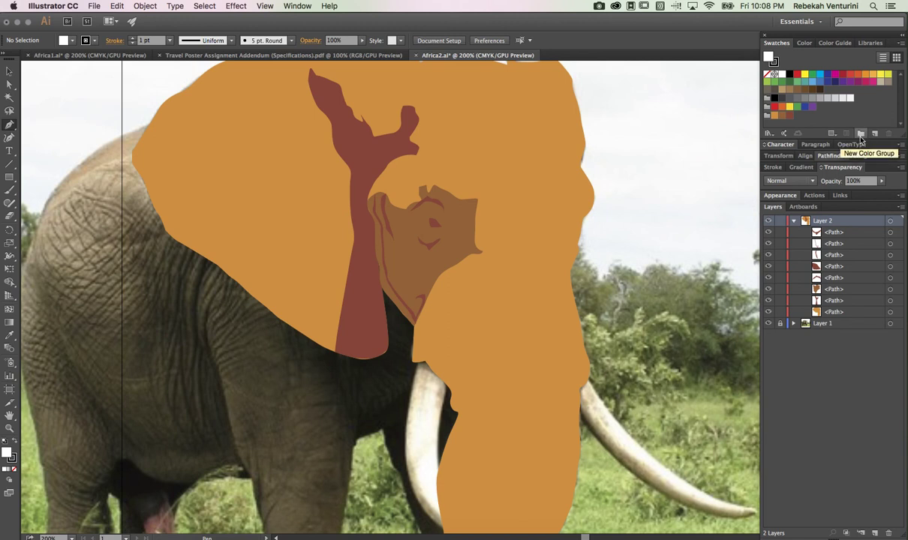
pyautogui.click(861, 135)
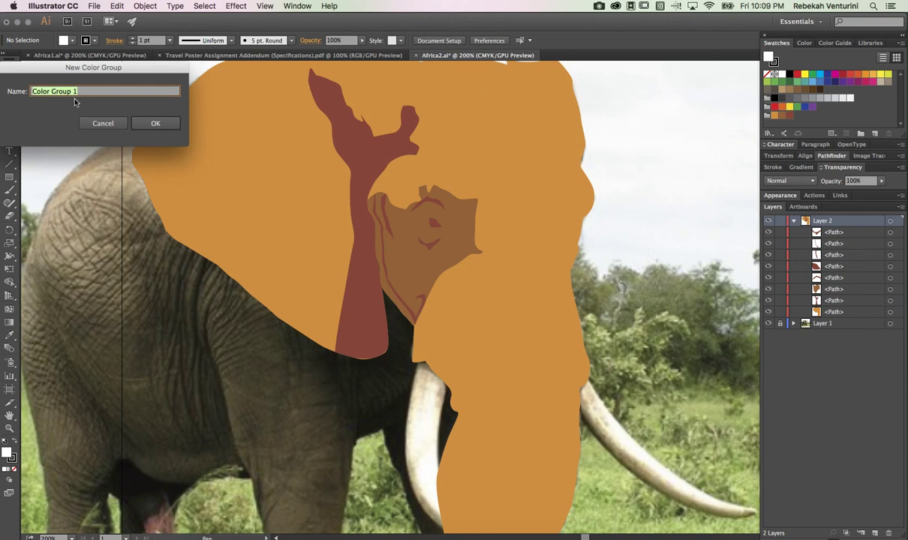
pyautogui.click(103, 123)
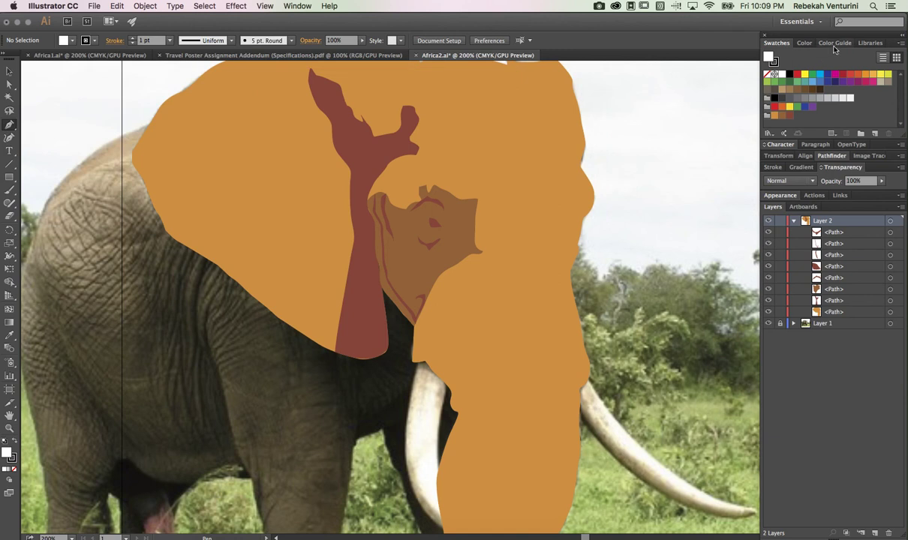
pyautogui.click(805, 43)
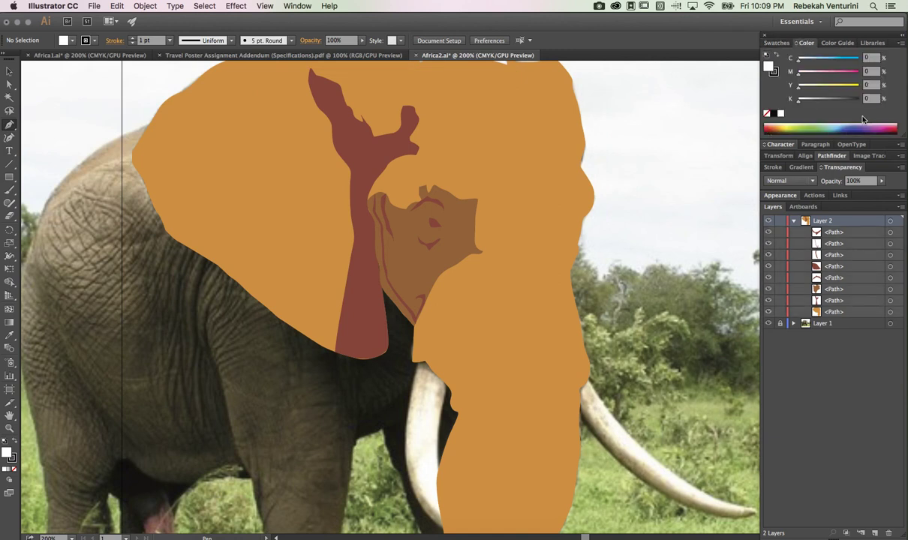
pyautogui.click(185, 59)
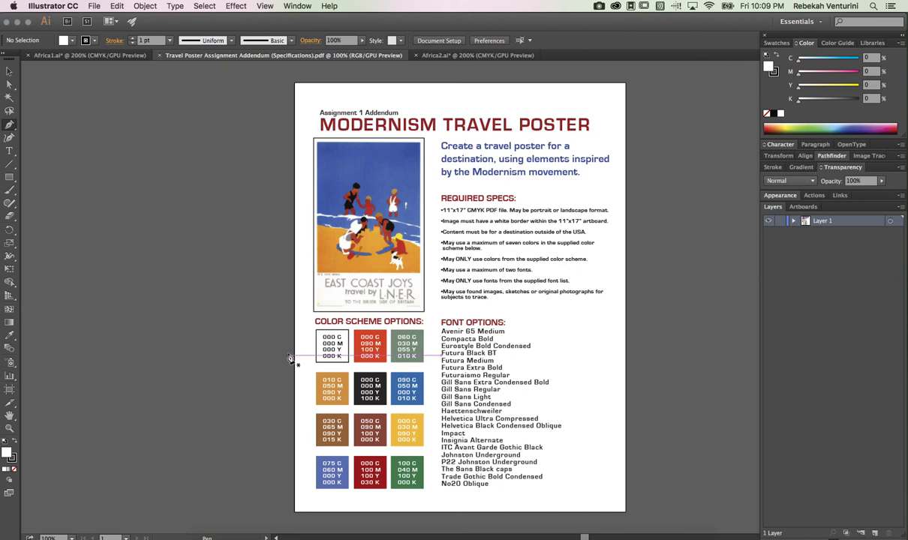
pyautogui.click(109, 57)
pyautogui.click(450, 56)
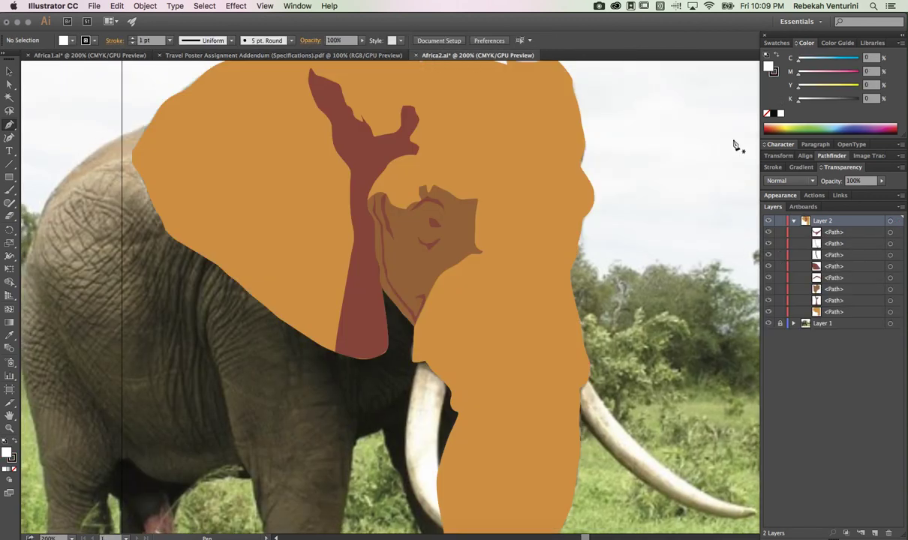
# Mix a C0 M30 Y90 K0 yellow-orange fill and save it as a new swatch.
pyautogui.click(864, 58)
pyautogui.press('Tab')
pyautogui.write('30')
pyautogui.press('Tab')
pyautogui.write('90')
pyautogui.press('Tab')
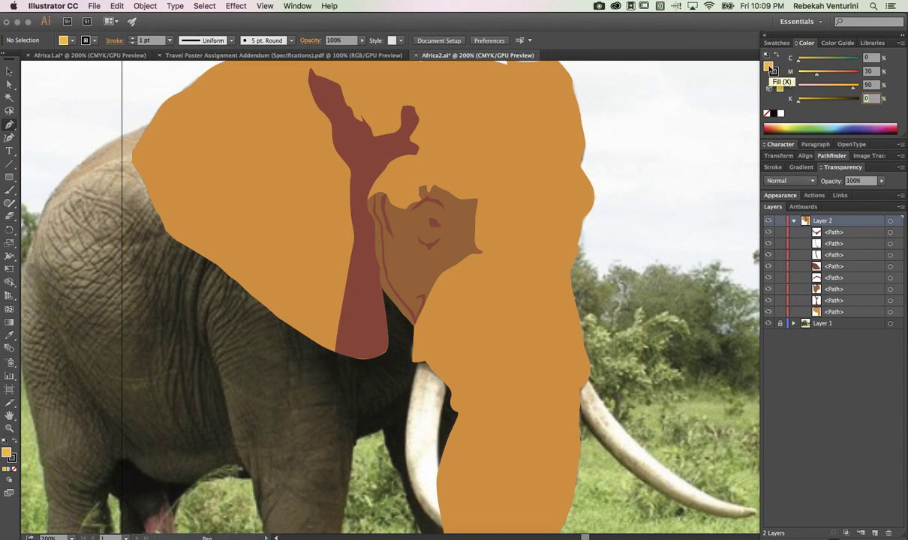
pyautogui.click(783, 44)
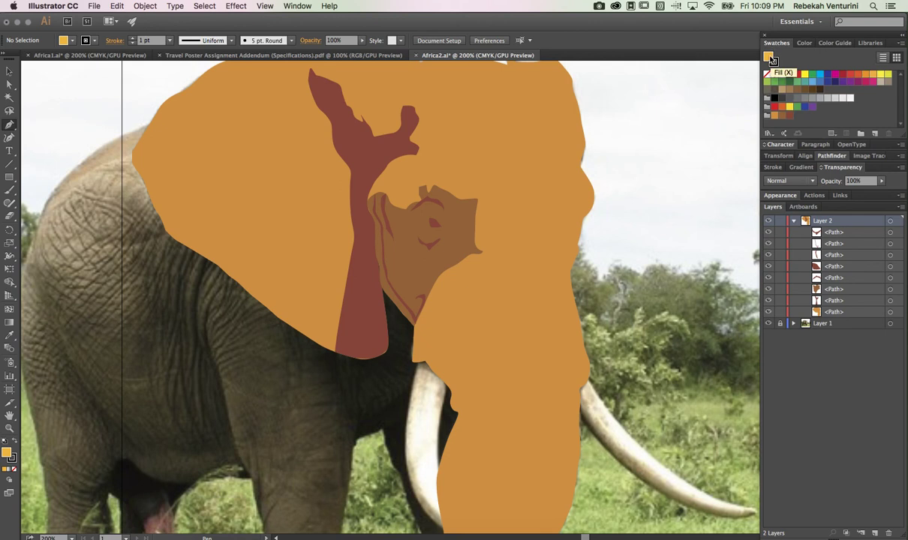
pyautogui.moveTo(774, 60); pyautogui.dragTo(775, 116)
pyautogui.click(781, 117)
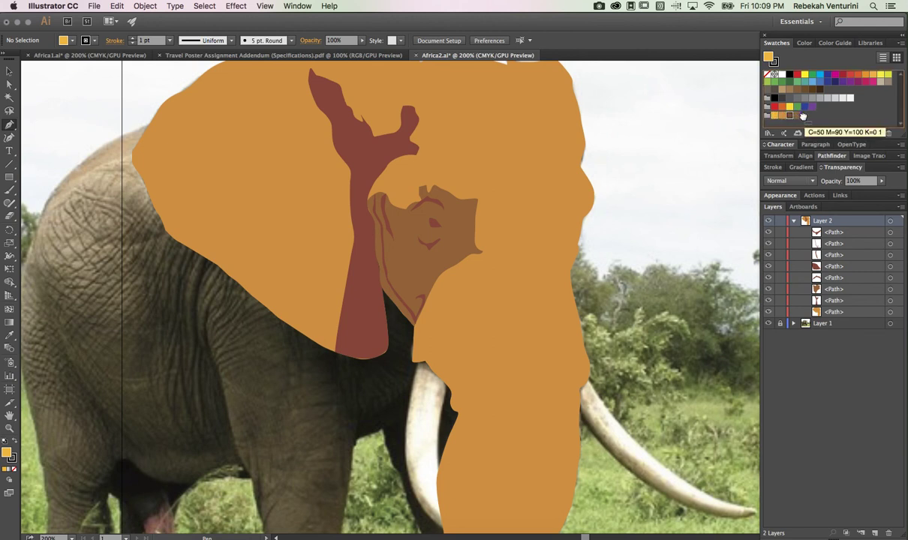
pyautogui.click(809, 120)
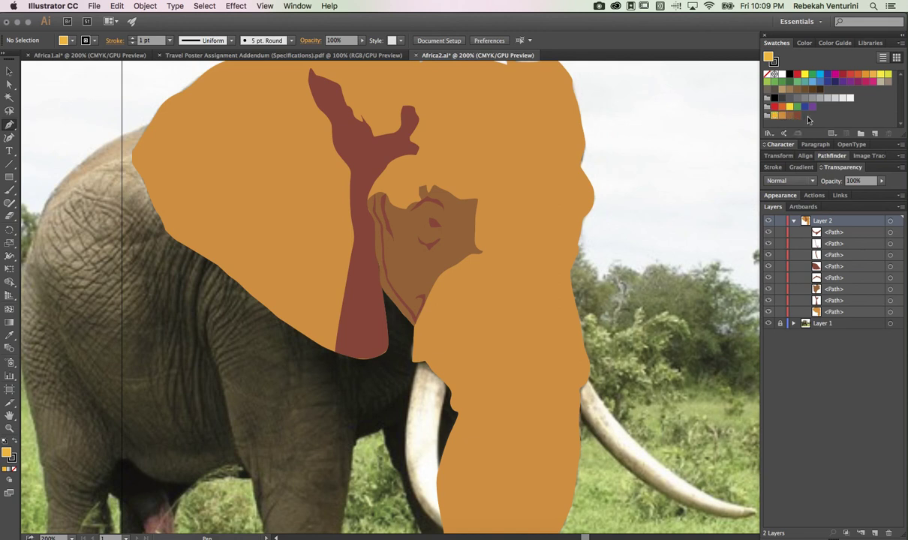
# Hide all the traced paths on Layer 2 to reveal the elephant photo.
pyautogui.click(434, 223)
pyautogui.press('super+z')
pyautogui.moveTo(770, 241); pyautogui.dragTo(771, 315)
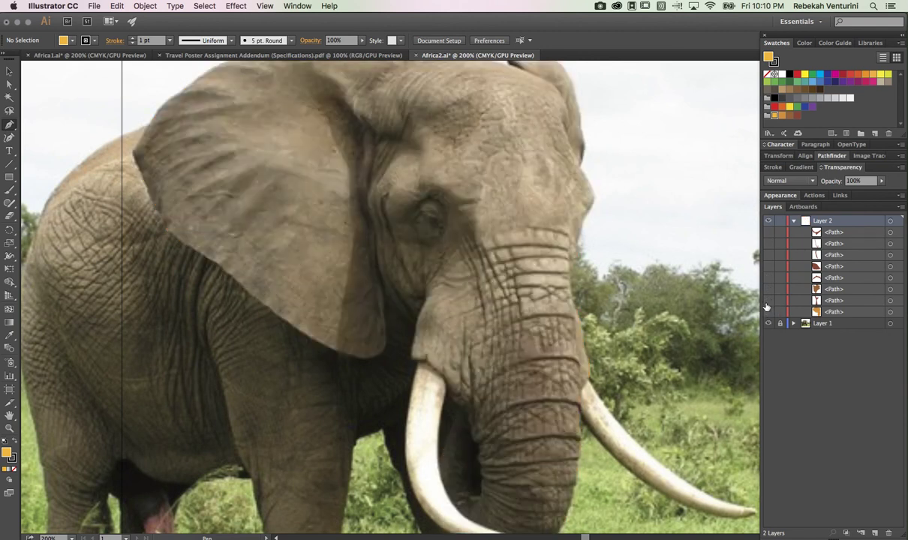
# Unhide the orange head-and-ears shape, zoom to 150%, and select it, keeping opacity at 100%.
pyautogui.click(769, 313)
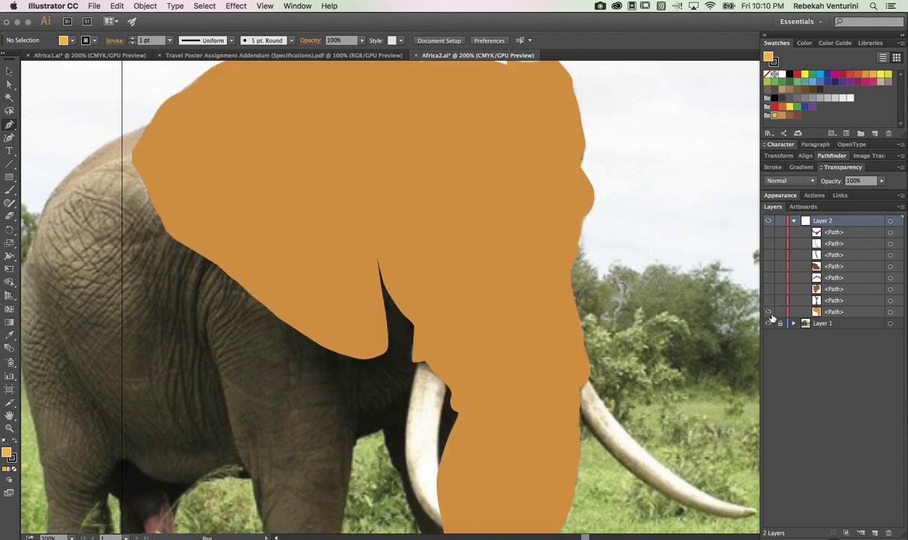
pyautogui.press('super+minus')
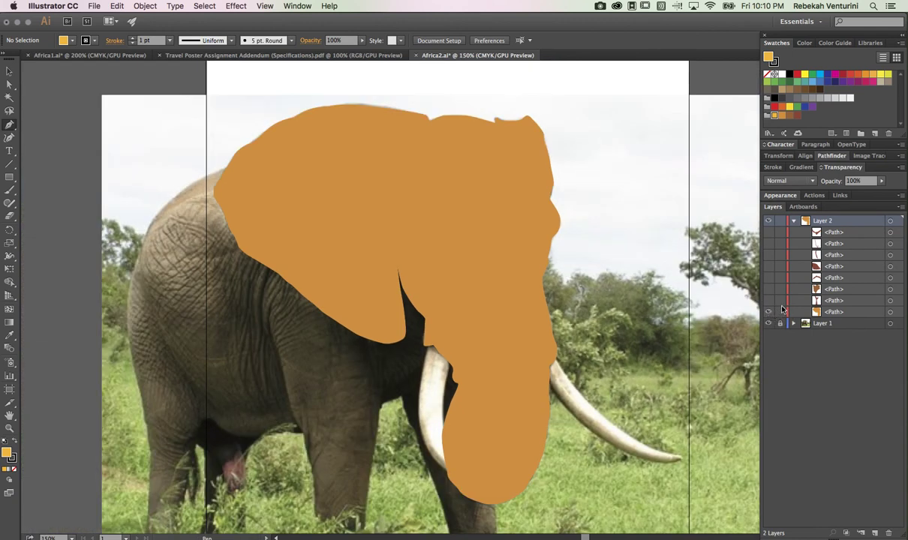
pyautogui.click(881, 181)
pyautogui.moveTo(881, 190); pyautogui.dragTo(842, 195)
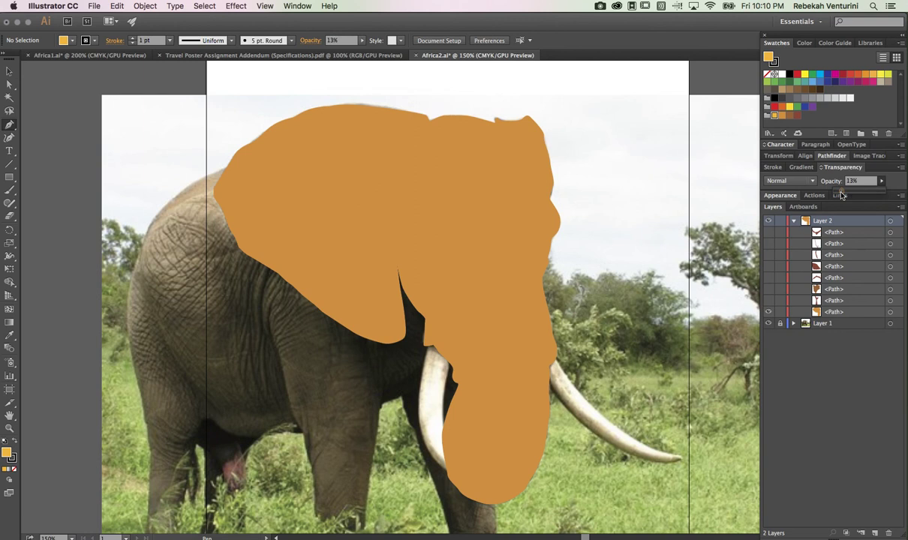
pyautogui.click(889, 312)
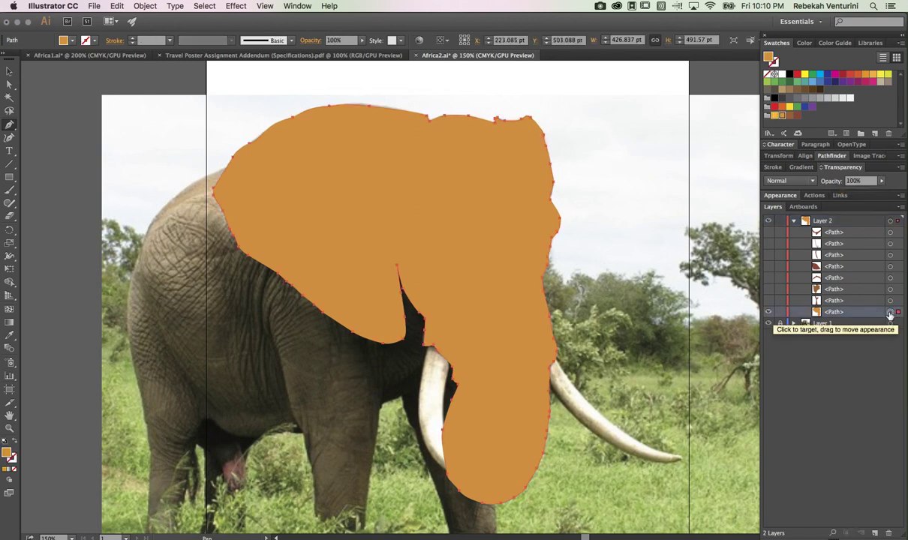
# Lower the head shape's opacity to see the photo, and make the red-brown ear shape visible.
pyautogui.click(881, 181)
pyautogui.moveTo(825, 189); pyautogui.dragTo(844, 195)
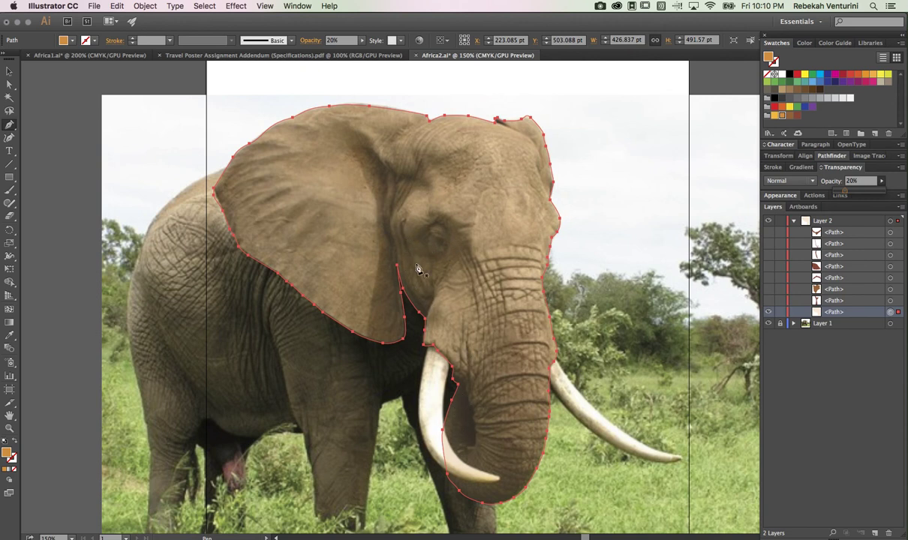
pyautogui.click(769, 301)
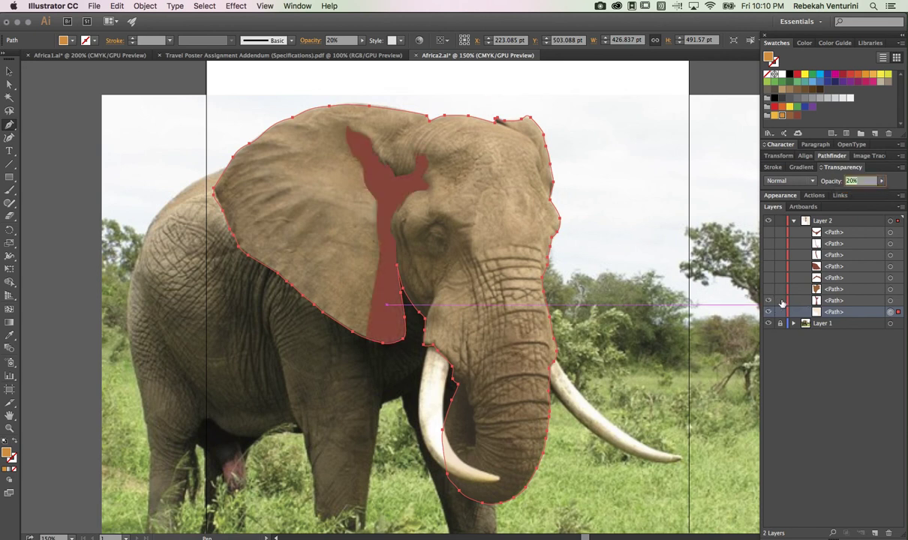
pyautogui.click(769, 290)
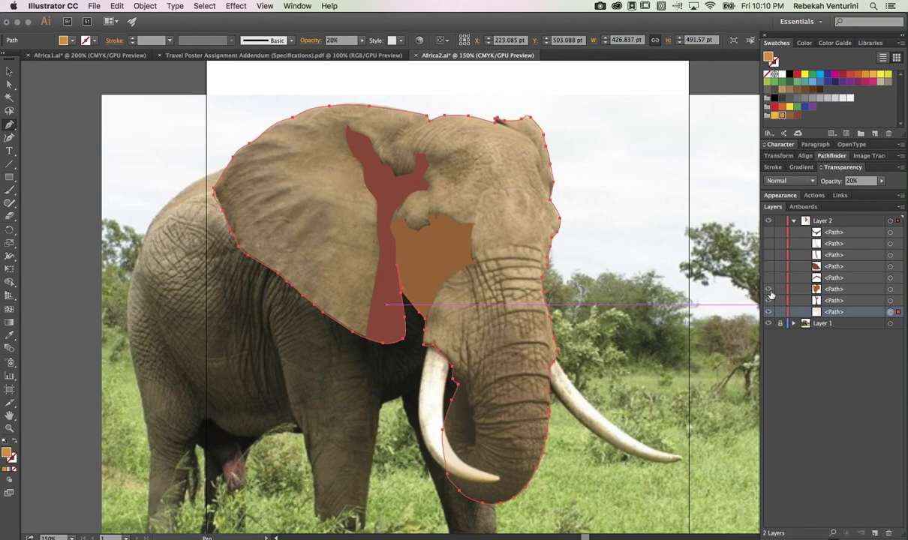
pyautogui.click(769, 291)
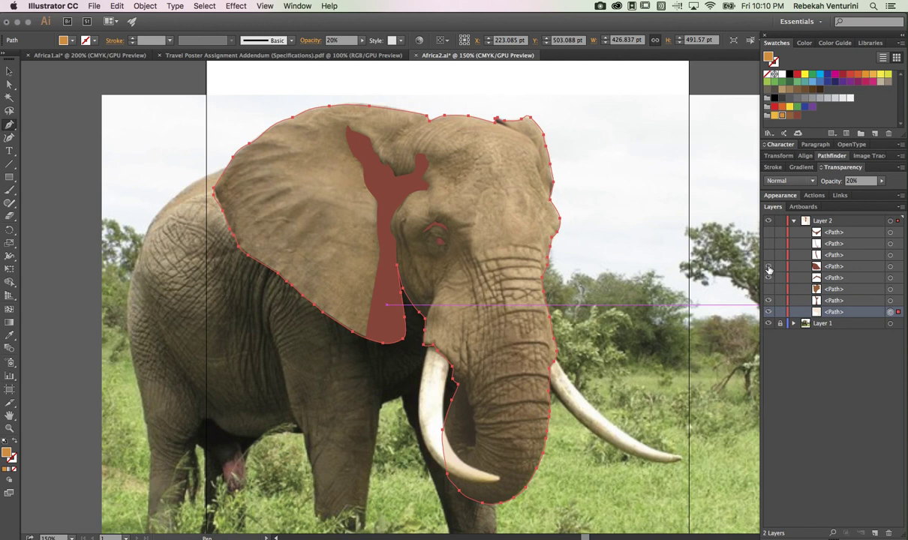
# Make the remaining detail and orange eye-patch shapes visible, then restore the head to 100% opacity.
pyautogui.click(769, 256)
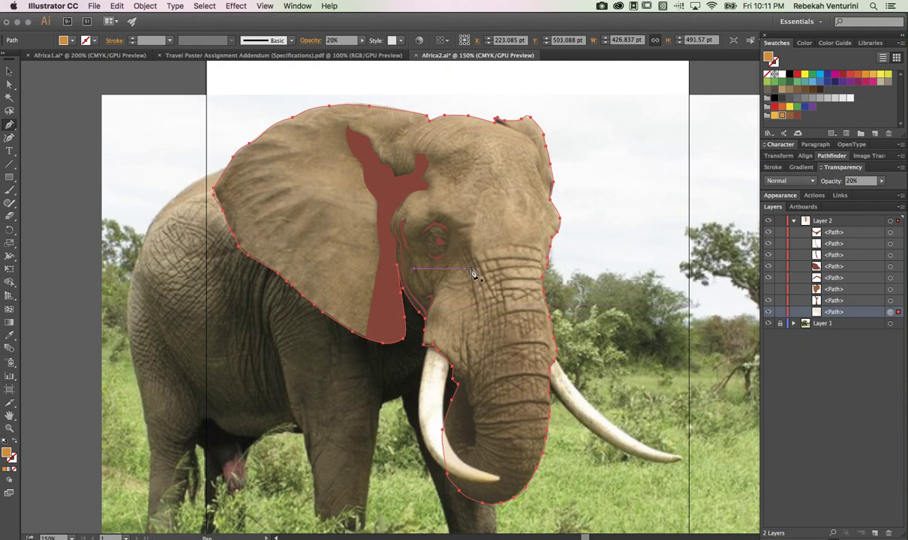
pyautogui.click(430, 339)
pyautogui.click(769, 290)
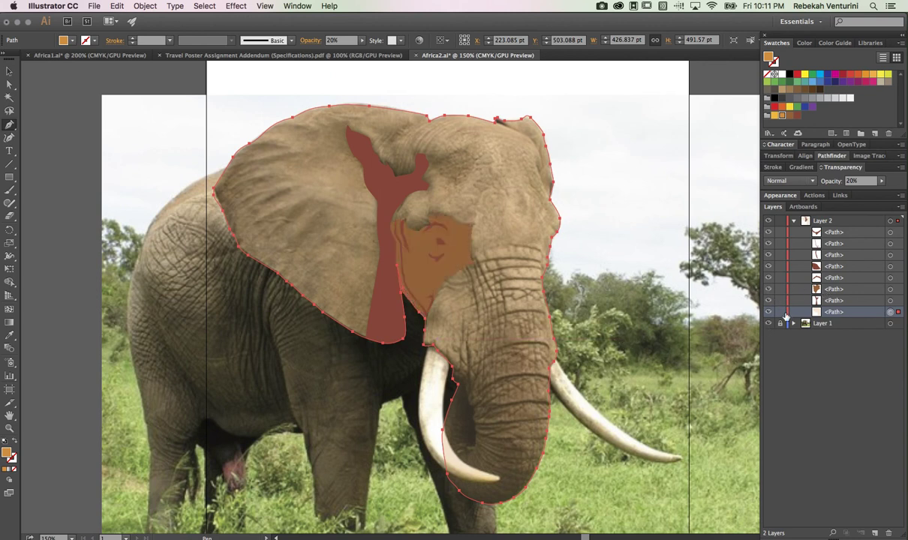
pyautogui.click(848, 181)
pyautogui.write('100')
pyautogui.press('Return')
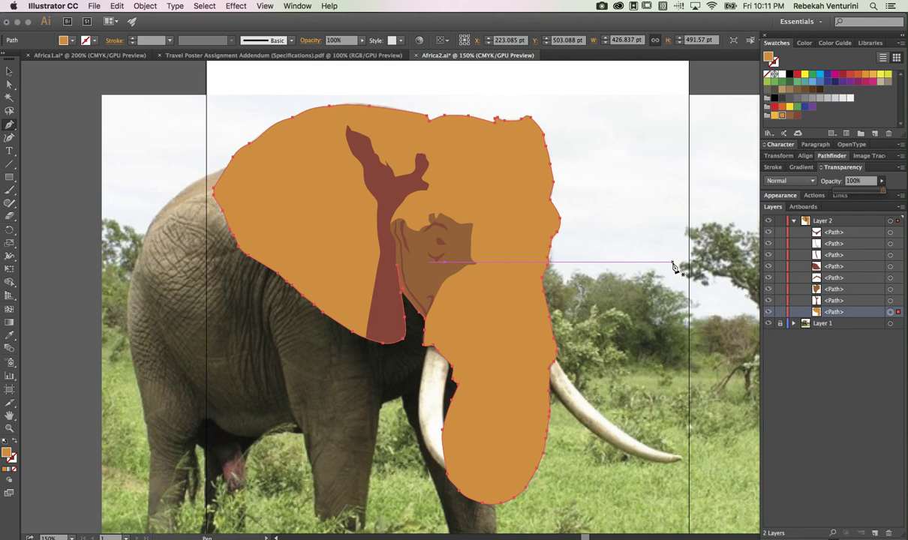
# Switch to the Travel Poster Assignment Addendum (Specifications).pdf document.
pyautogui.click(278, 55)
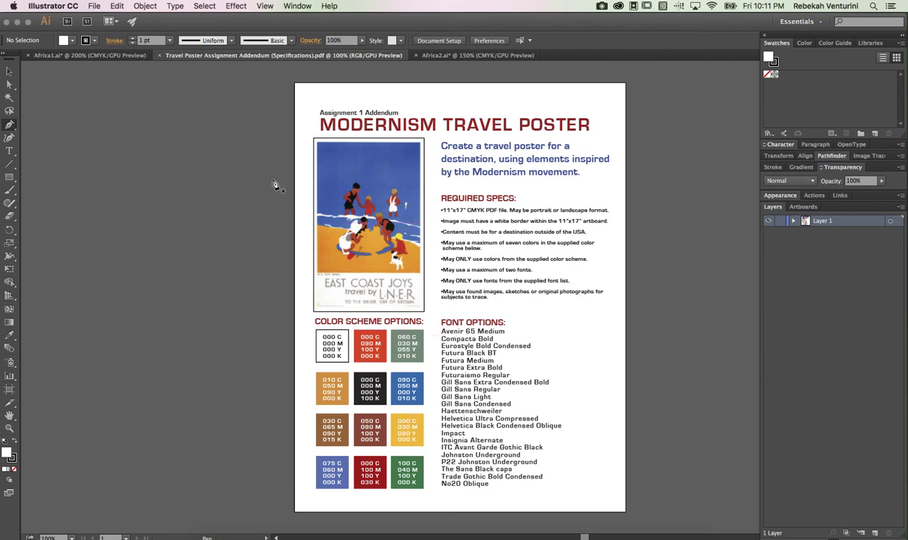
# Return to the Africa2.ai document with the traced elephant shapes.
pyautogui.click(448, 56)
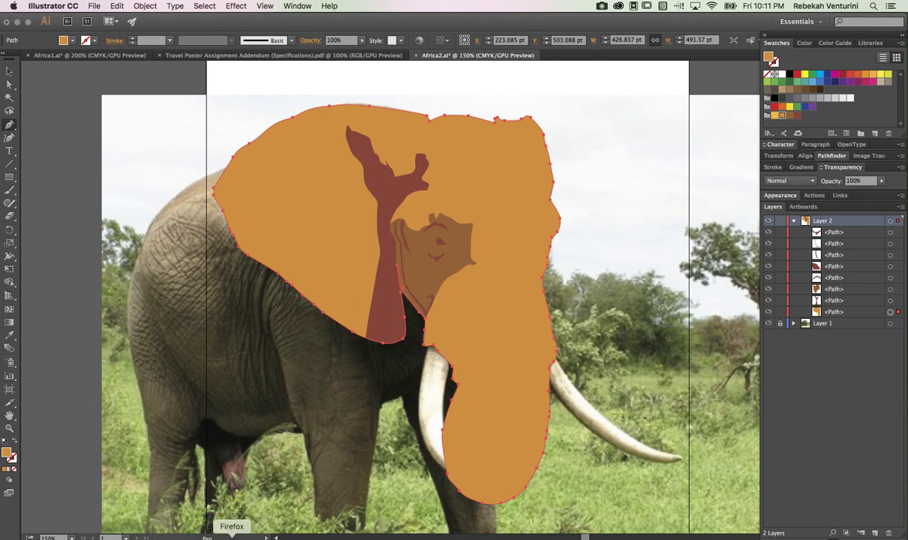
pyautogui.click(602, 6)
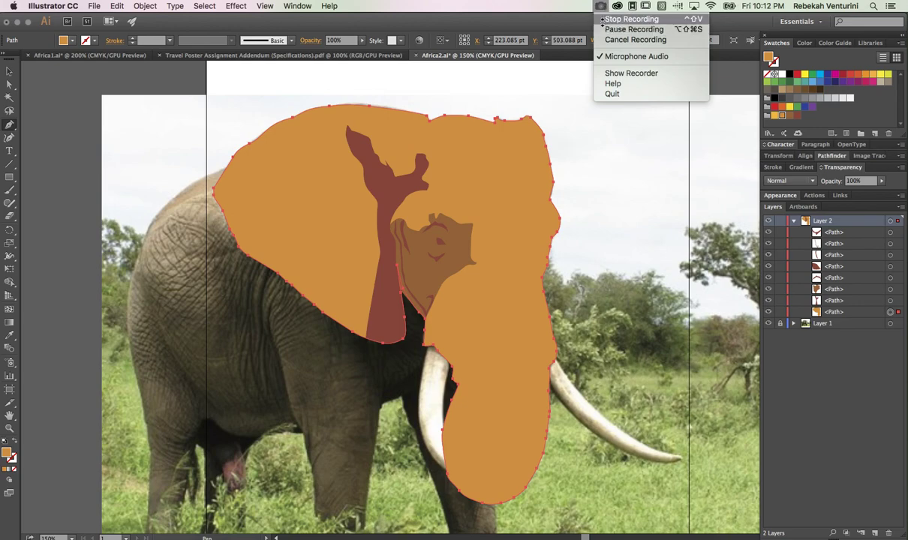